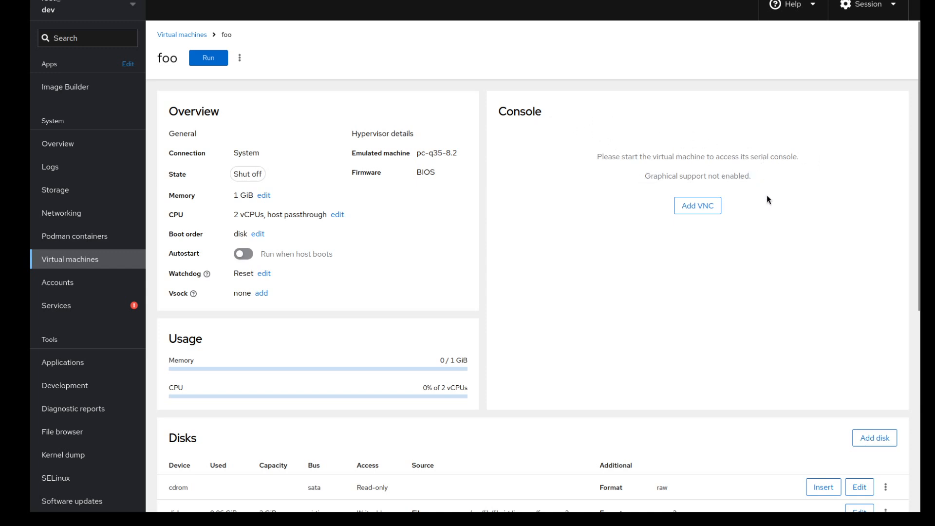
Add a VNC server to virtual machine foo, leaving both the port and the password empty
click(698, 210)
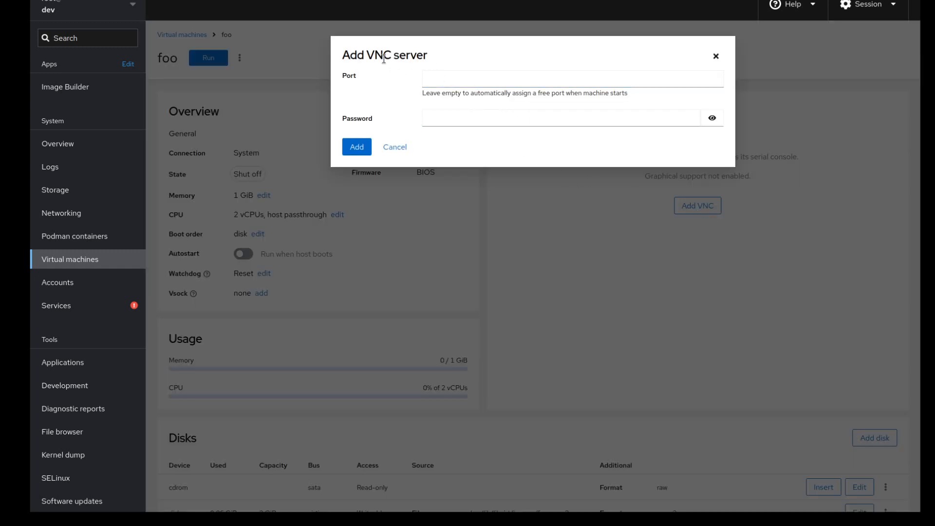
click(456, 78)
click(355, 148)
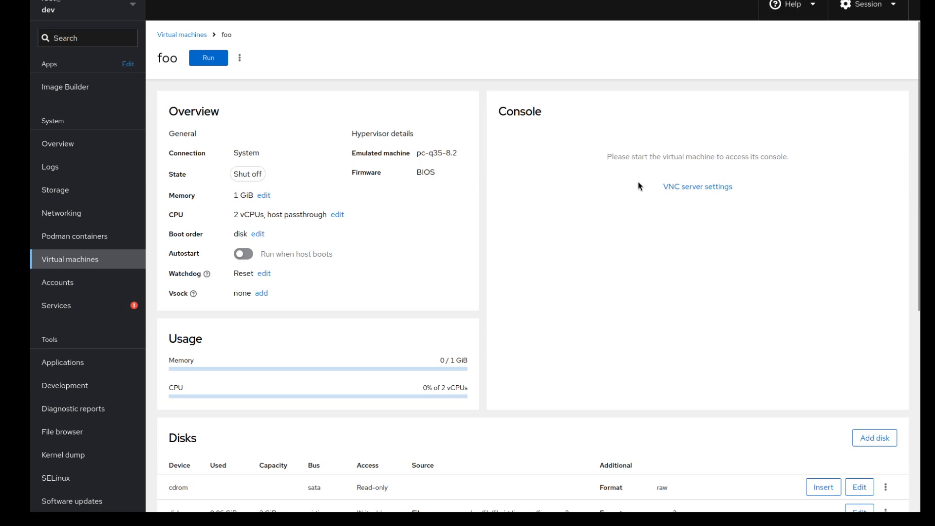
Try to save 5000 as the port in foo's VNC server settings
click(702, 190)
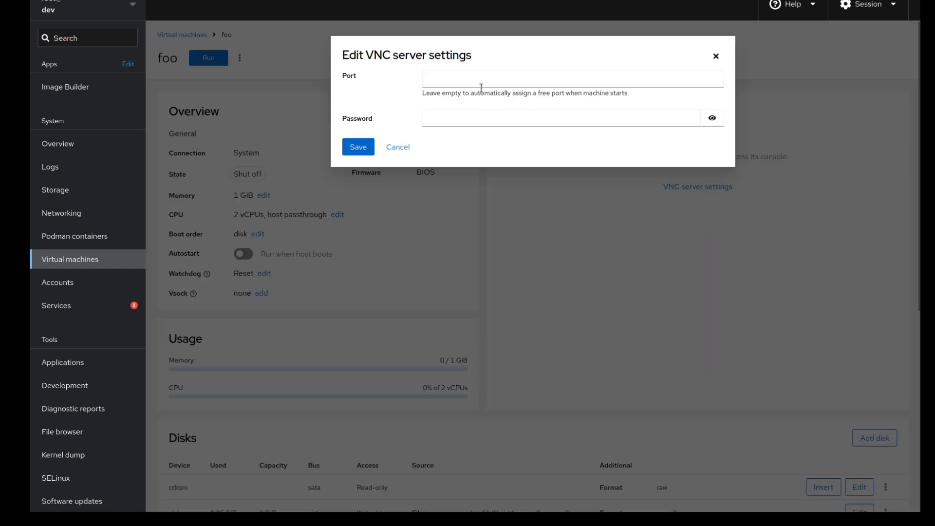
click(443, 80)
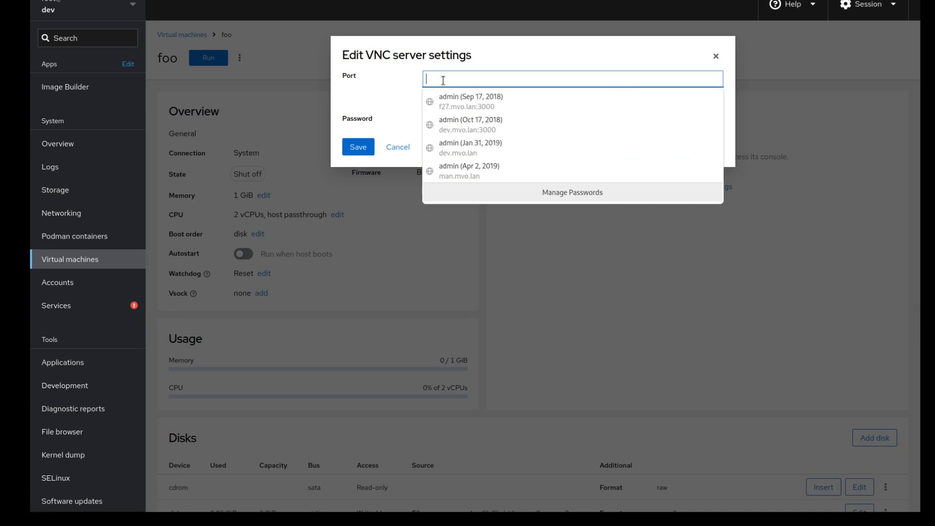
text(500)
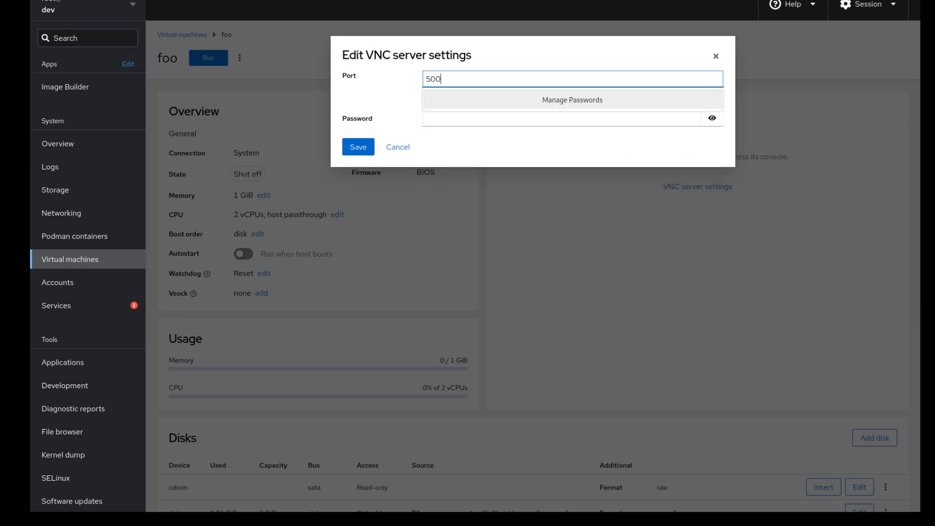
text(0)
click(390, 85)
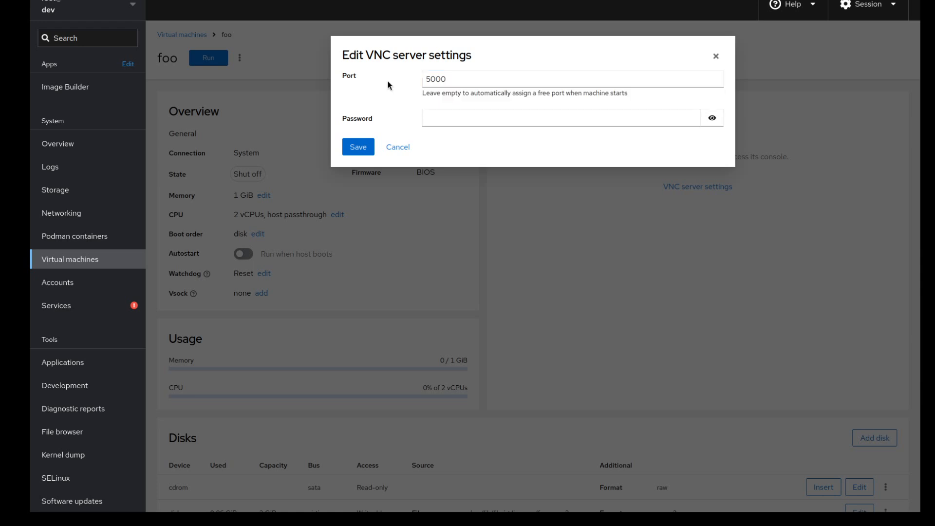
click(359, 149)
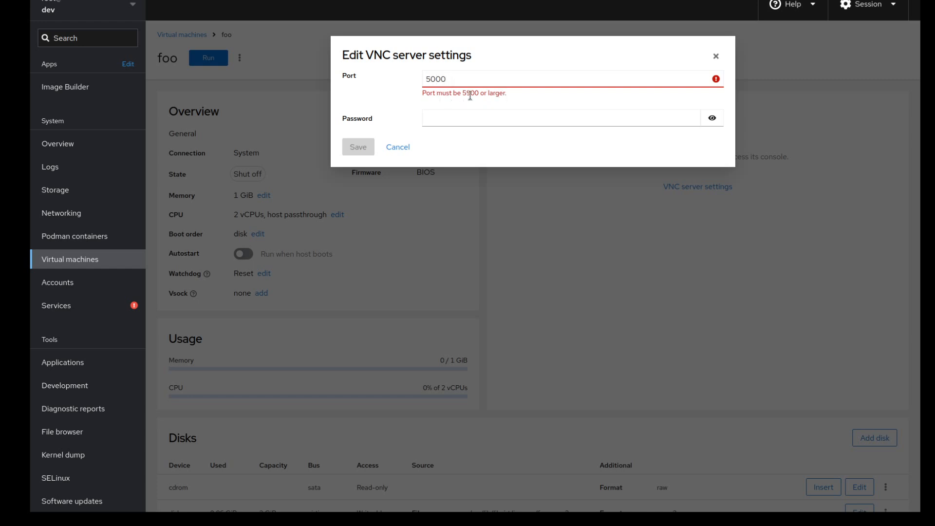
Set the VNC server port to 5901, save it, and review the saved VNC settings without changing them
click(456, 81)
key(BackSpace)
key(BackSpace)
key(BackSpace)
text(900)
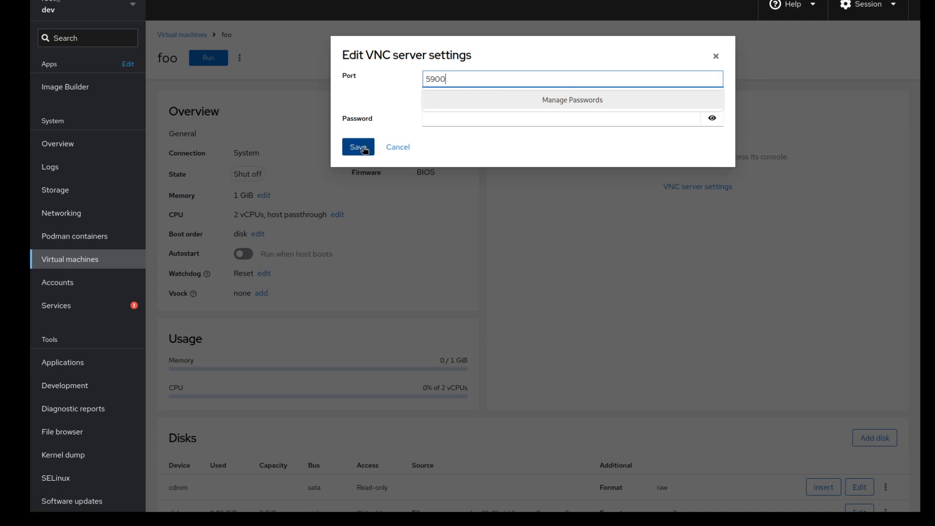
key(BackSpace)
text(1)
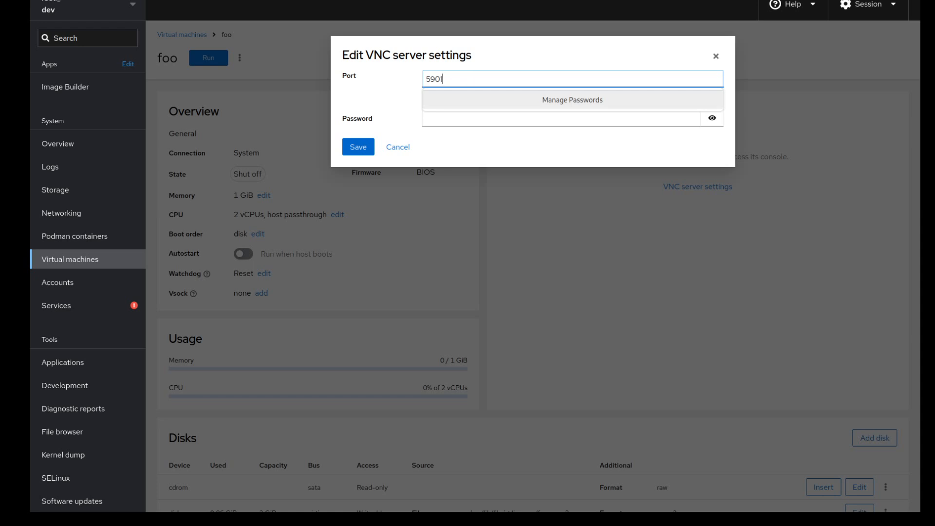
click(361, 149)
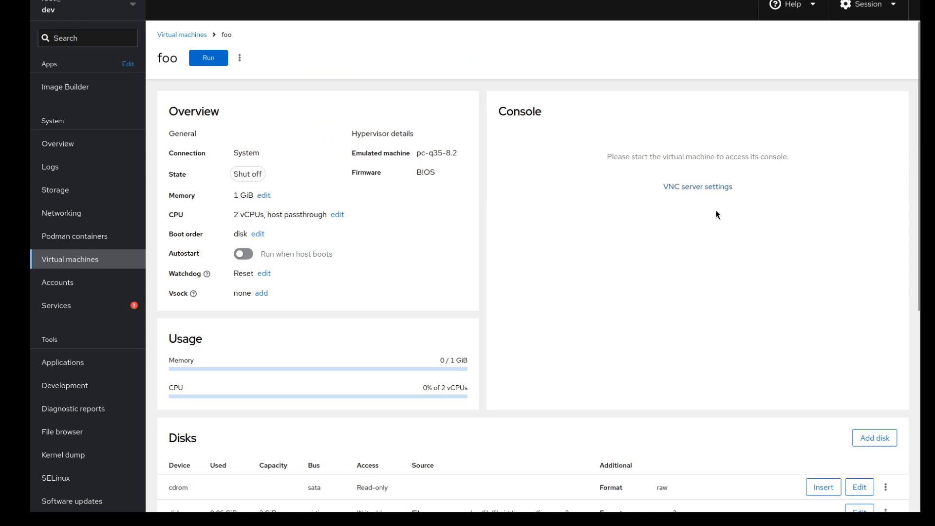
click(715, 191)
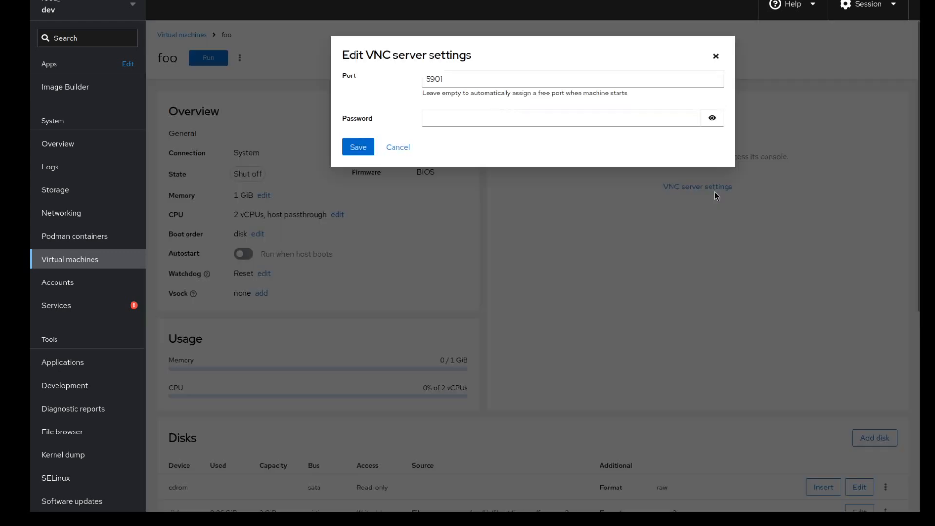
click(396, 147)
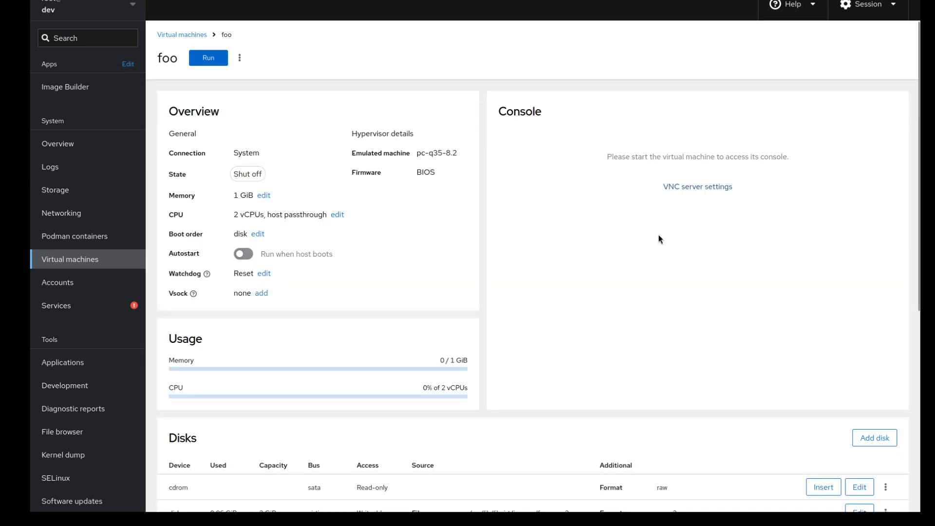
Try to start virtual machine foo and view the details of its failure state
click(214, 59)
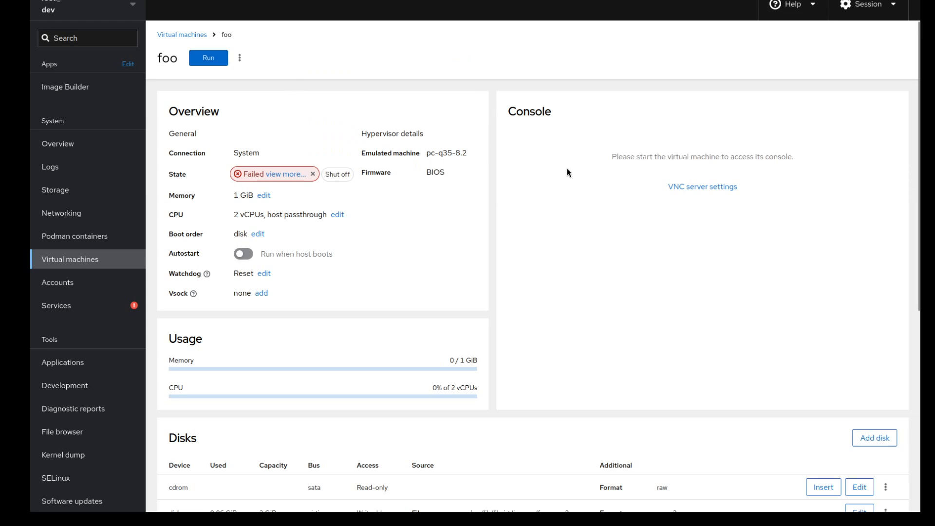
click(289, 177)
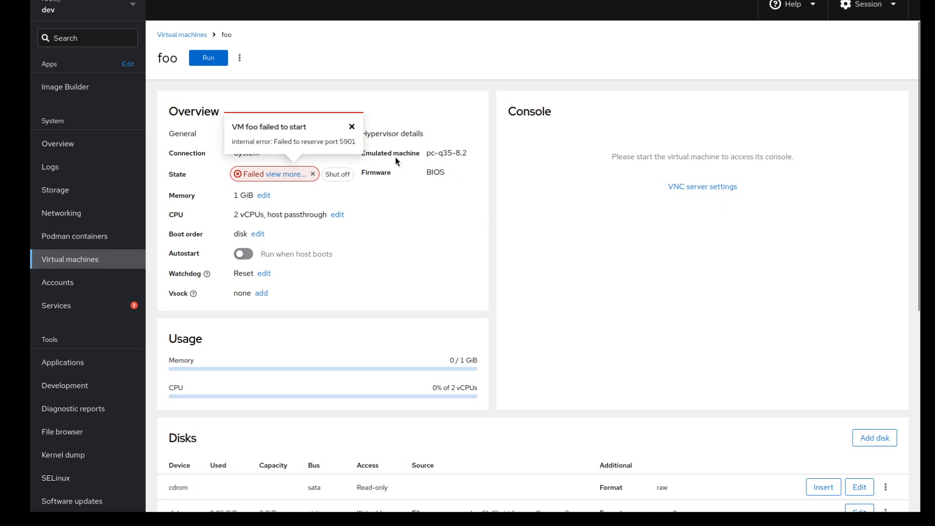
click(352, 127)
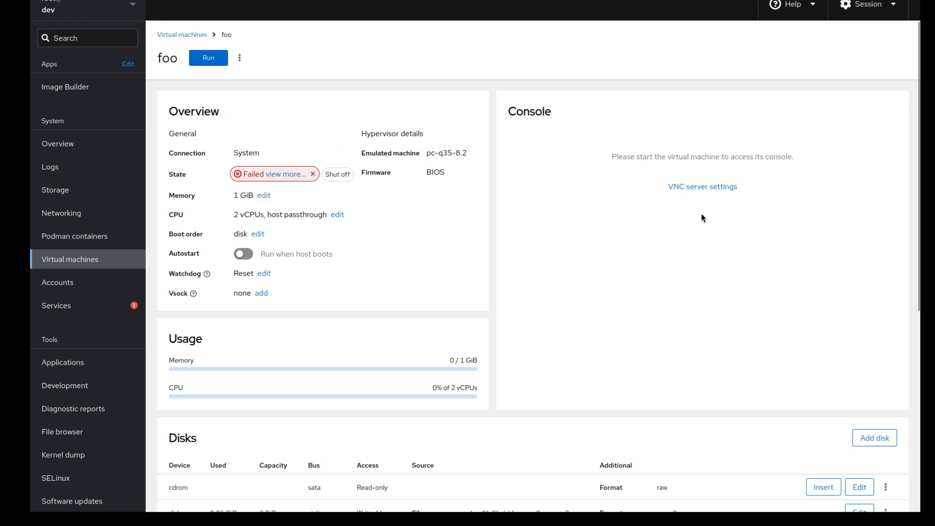
Clear the VNC server port to have one assigned automatically, and start foo, dismissing the old failure notice
click(714, 189)
click(475, 79)
key(BackSpace)
key(BackSpace)
key(BackSpace)
key(BackSpace)
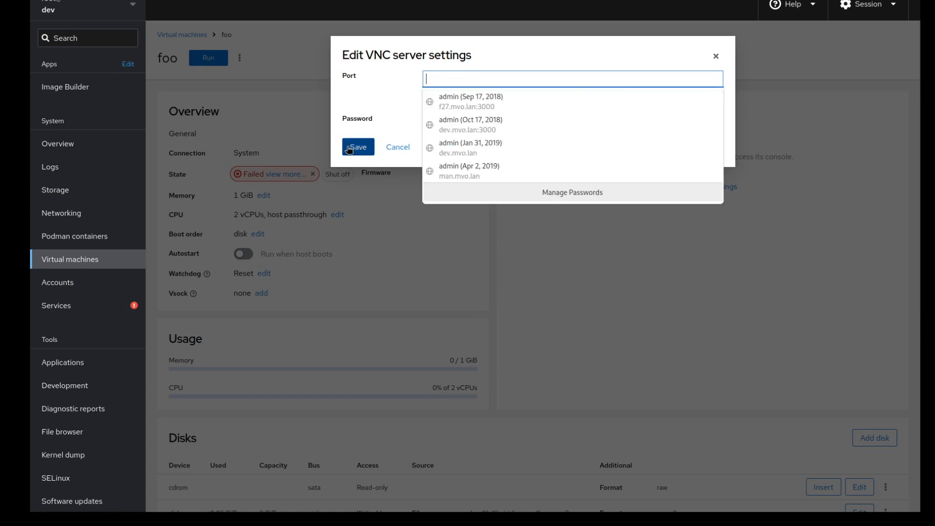
click(355, 147)
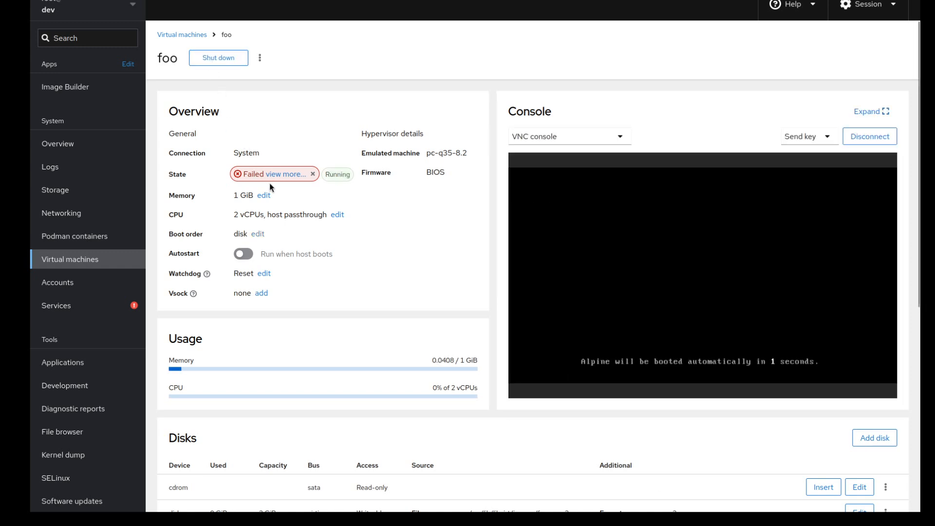
click(312, 174)
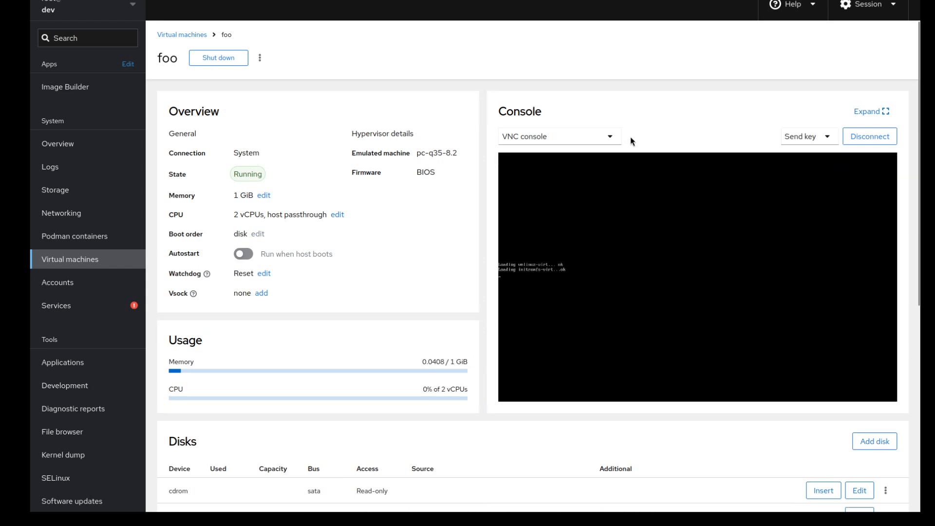
View foo's serial console and return to the VNC console
click(555, 136)
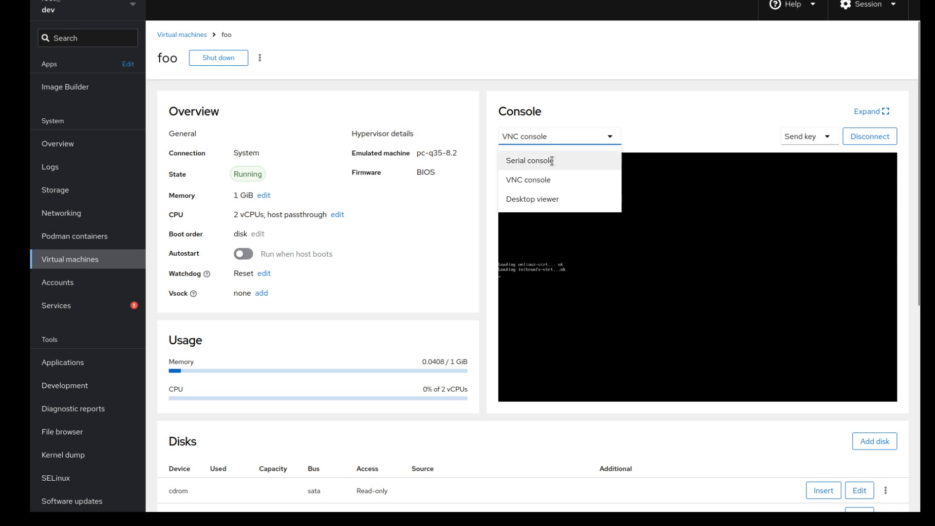
click(553, 160)
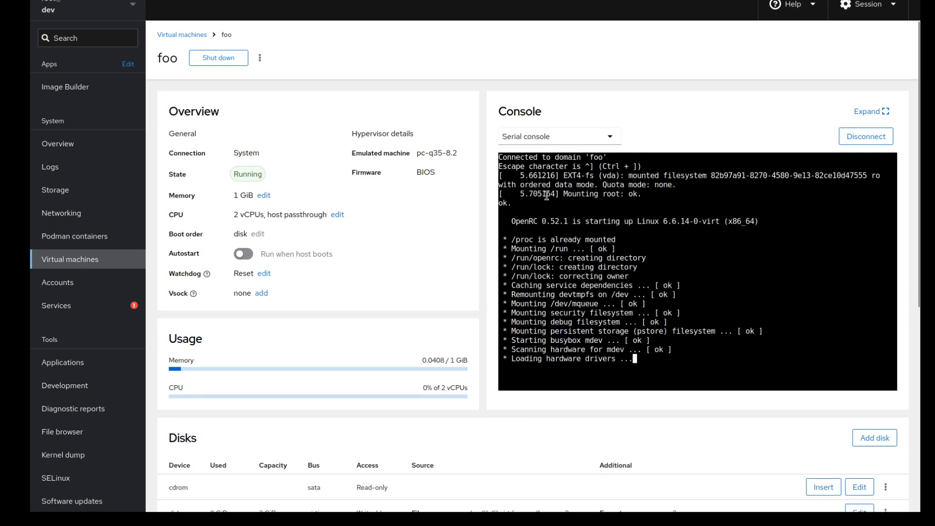
click(547, 136)
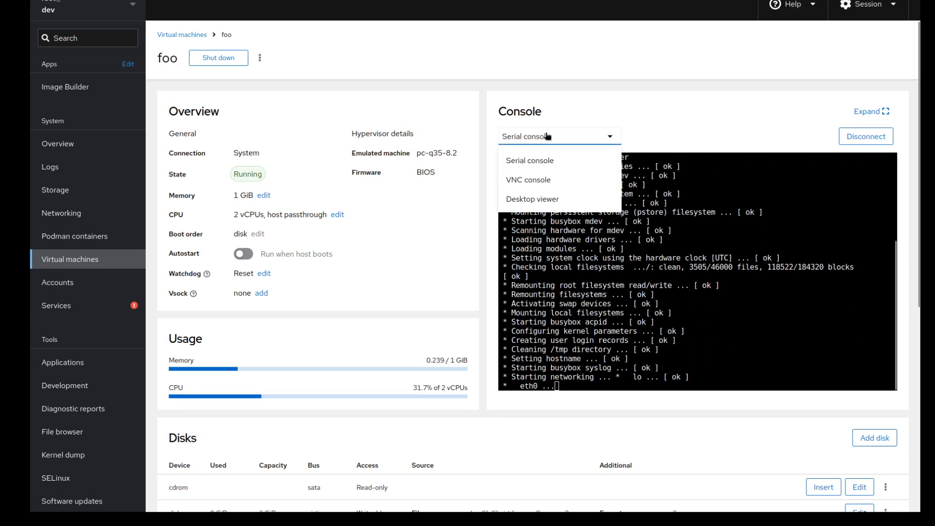
click(551, 184)
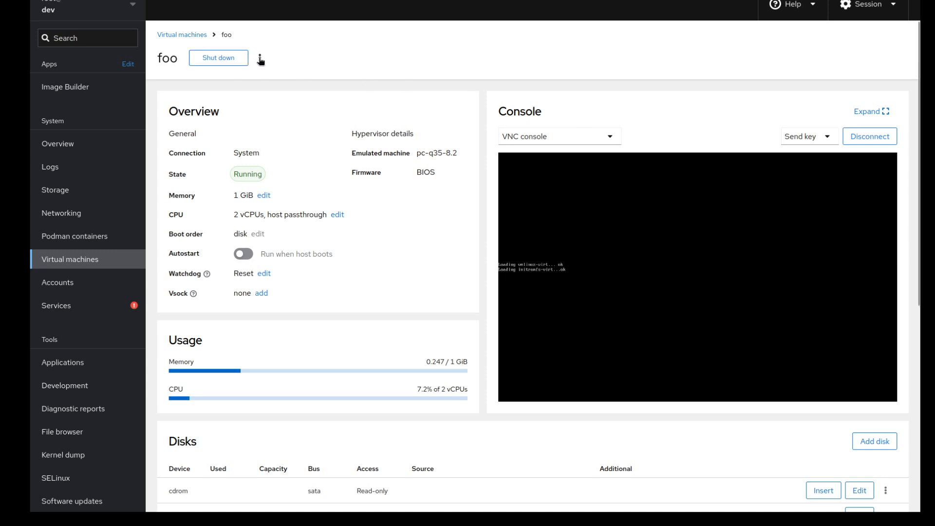
Shut down virtual machine foo and start it again
click(232, 59)
click(440, 97)
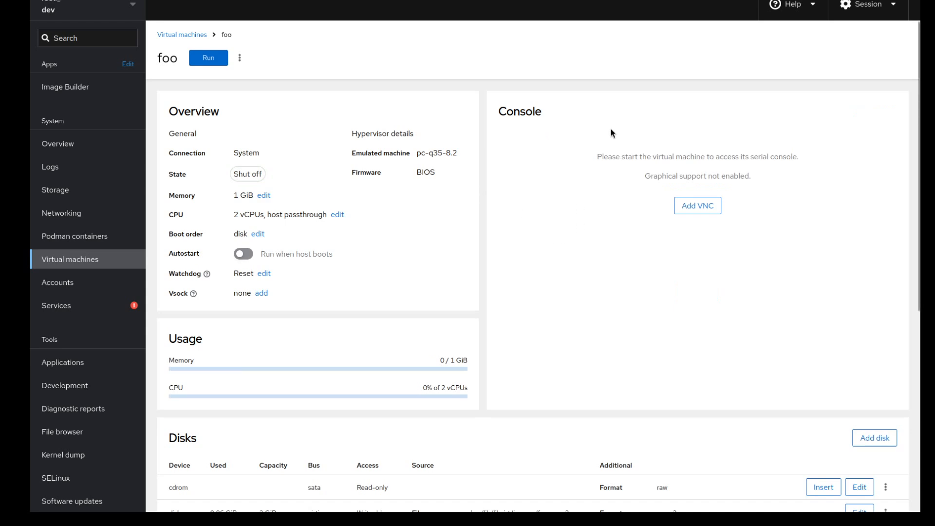
click(207, 58)
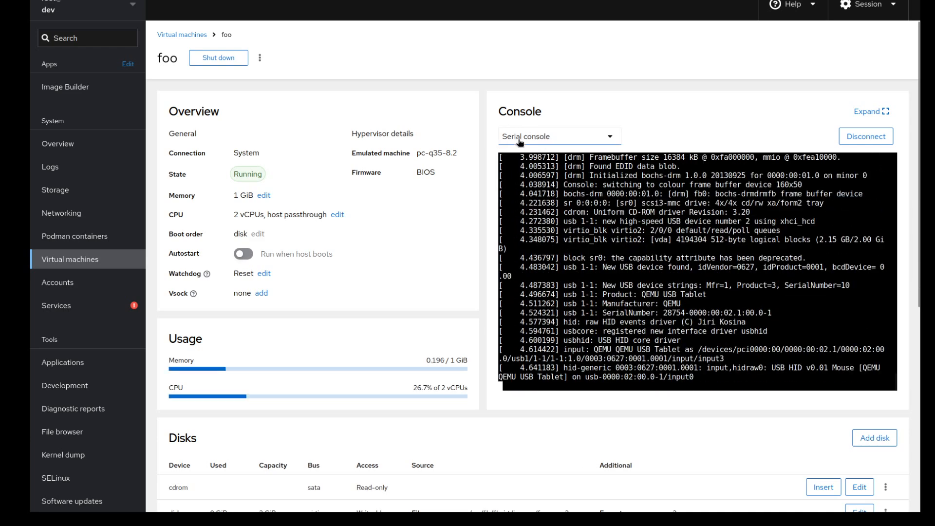
Show the VNC console of the running machine and add a VNC server with empty port and password
click(545, 135)
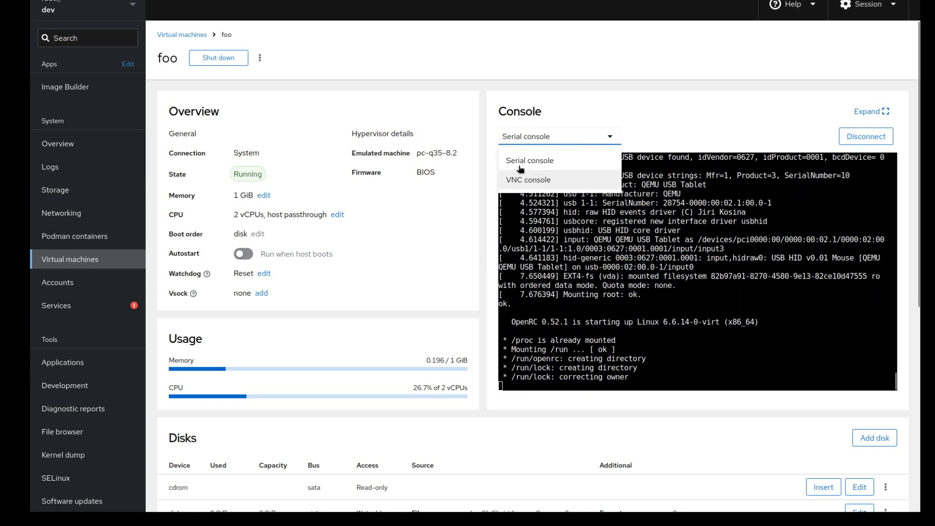
click(546, 180)
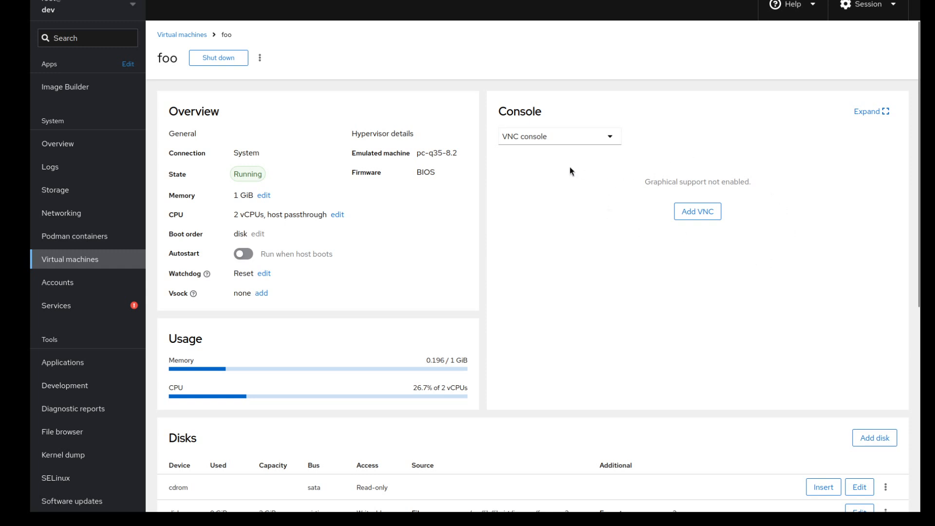
click(703, 212)
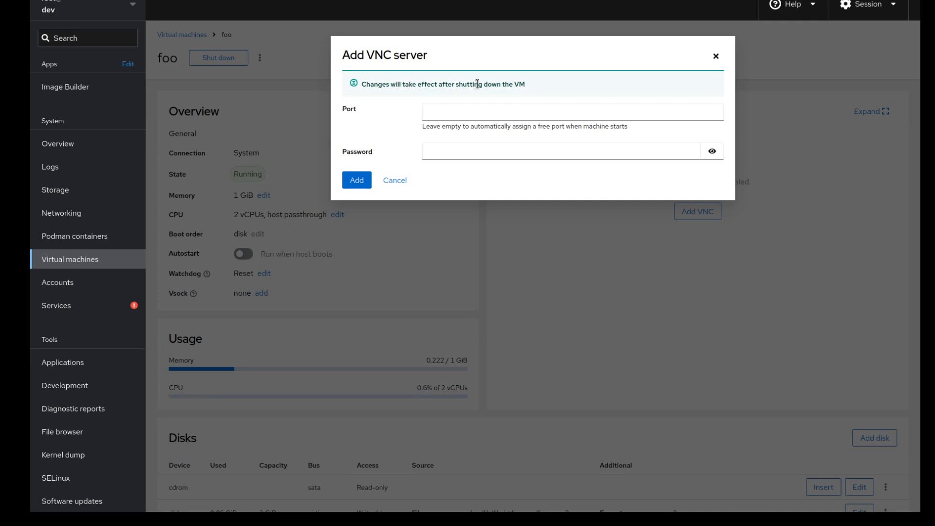
click(358, 180)
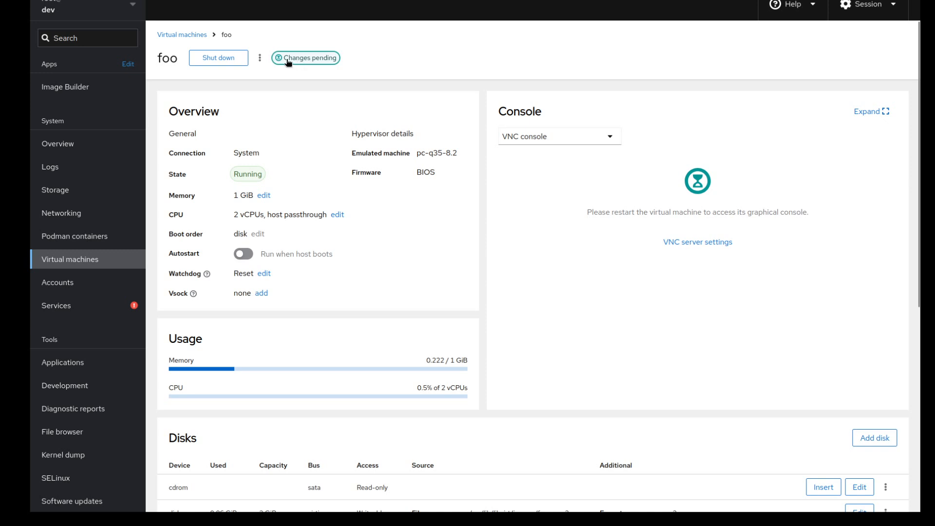
Review foo's pending configuration changes and its VNC server settings without editing anything
click(307, 59)
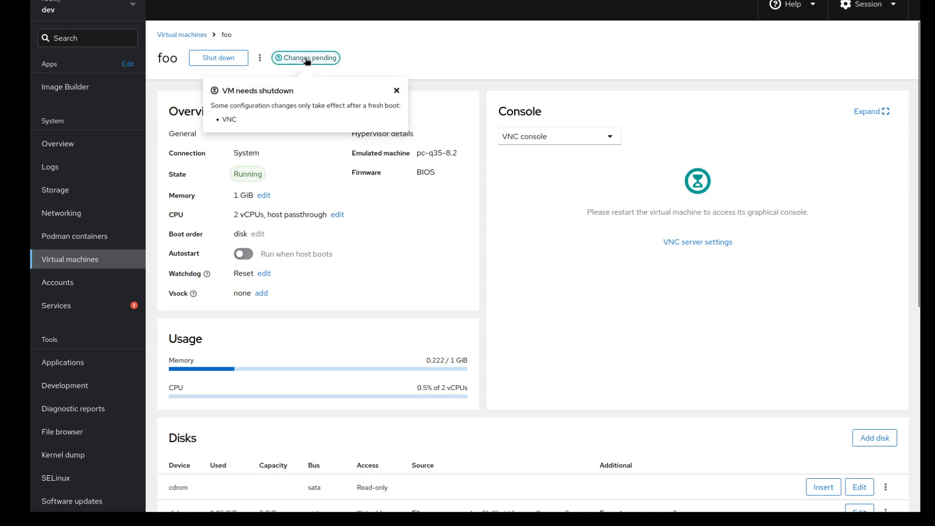
click(397, 92)
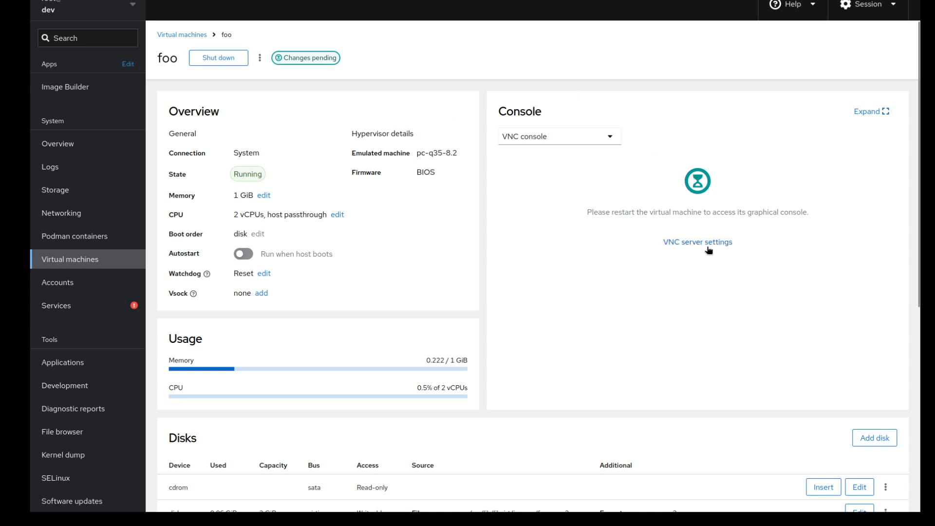
click(665, 243)
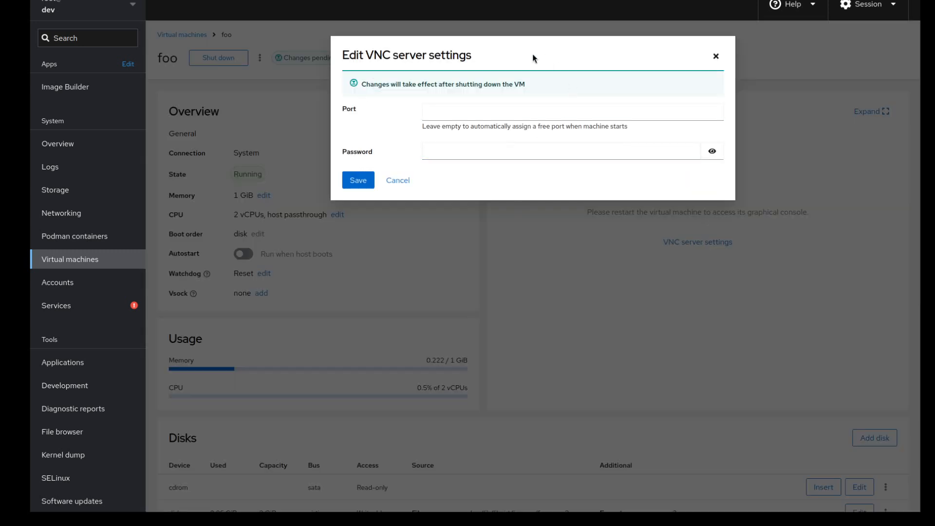
click(397, 180)
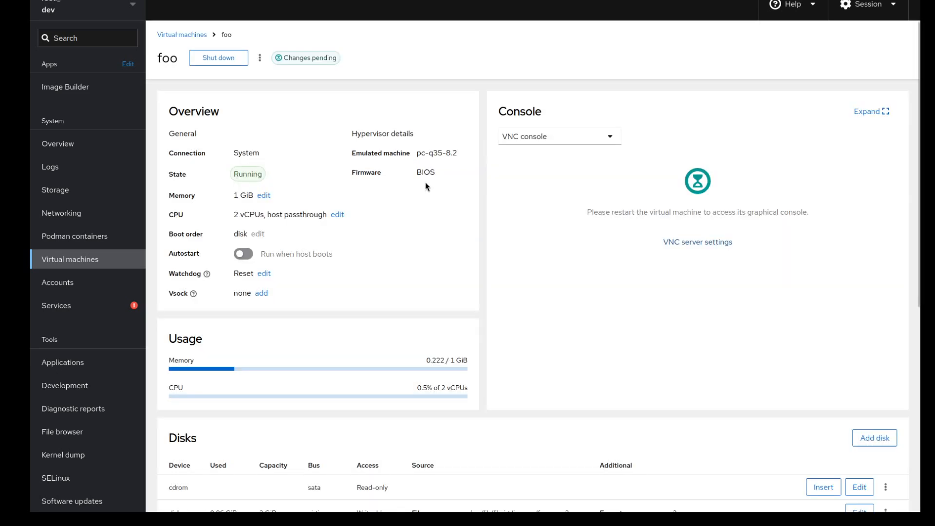
Shut down foo and run it again to apply the pending VNC change
click(226, 60)
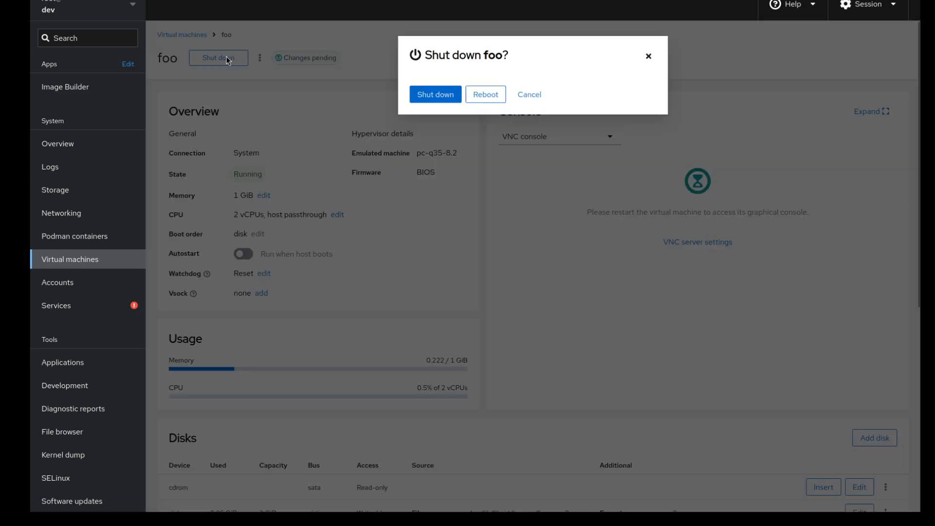
click(415, 105)
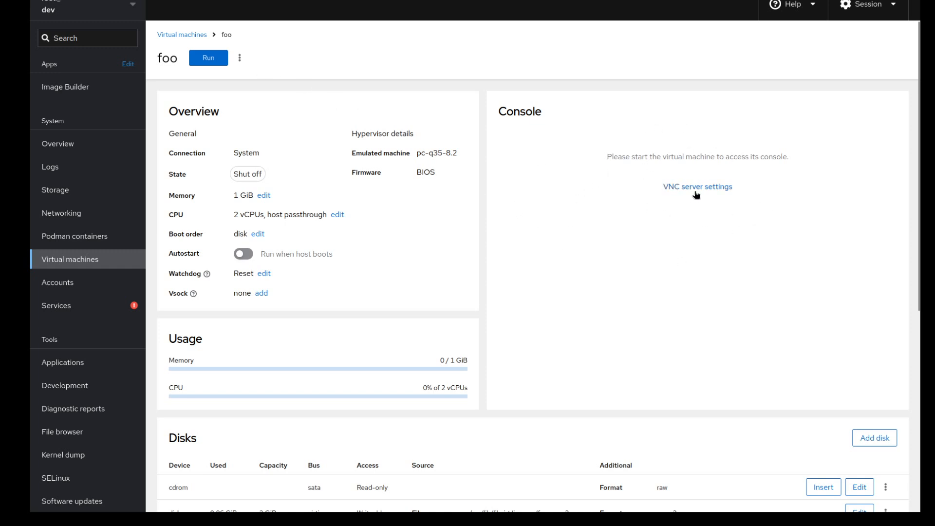
click(220, 61)
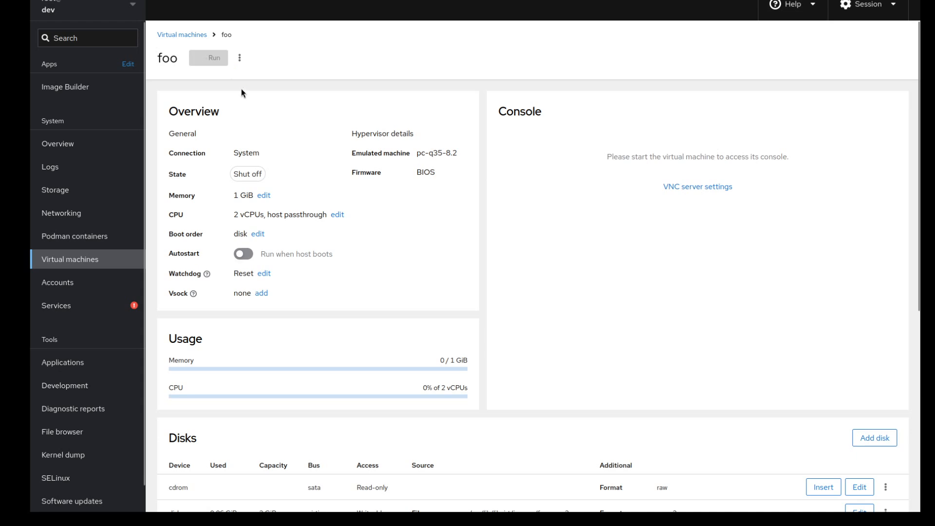